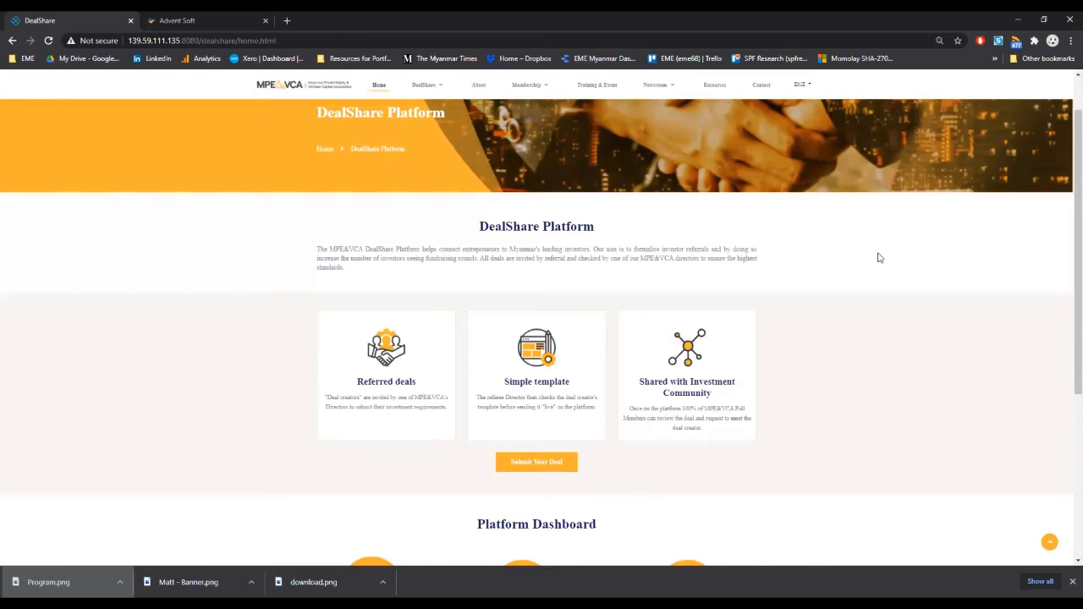
Step: Increase the zoom of the DealShare Platform page to 100%
{"action": "left_click", "coordinate": [1071, 41]}
{"action": "left_click", "coordinate": [1037, 146]}
{"action": "left_click", "coordinate": [1037, 146]}
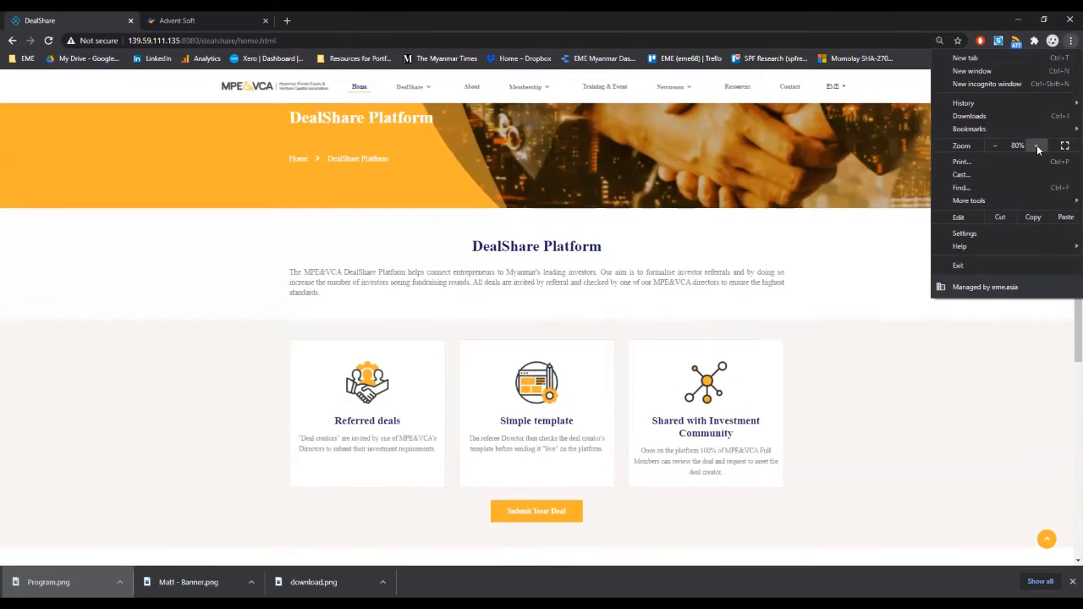
{"action": "left_click", "coordinate": [1037, 146]}
{"action": "left_click", "coordinate": [1037, 146]}
{"action": "left_click", "coordinate": [1037, 146]}
{"action": "left_click", "coordinate": [950, 341]}
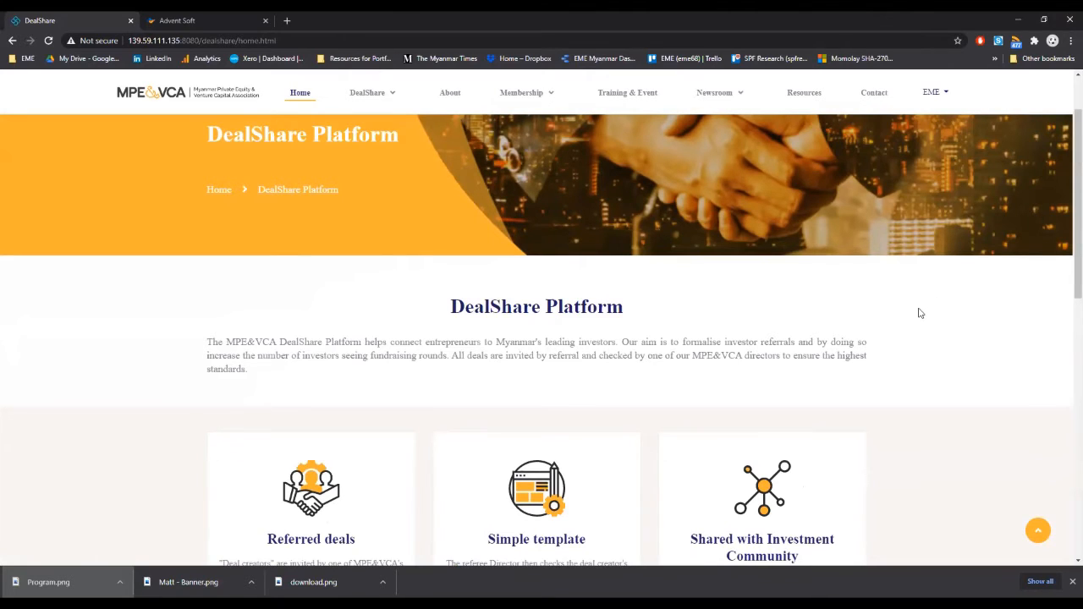
Step: Start submitting a deal, choose the EME referee and continue to the deal entry form
{"action": "scroll", "coordinate": [921, 303], "scroll_direction": "down", "scroll_amount": 3}
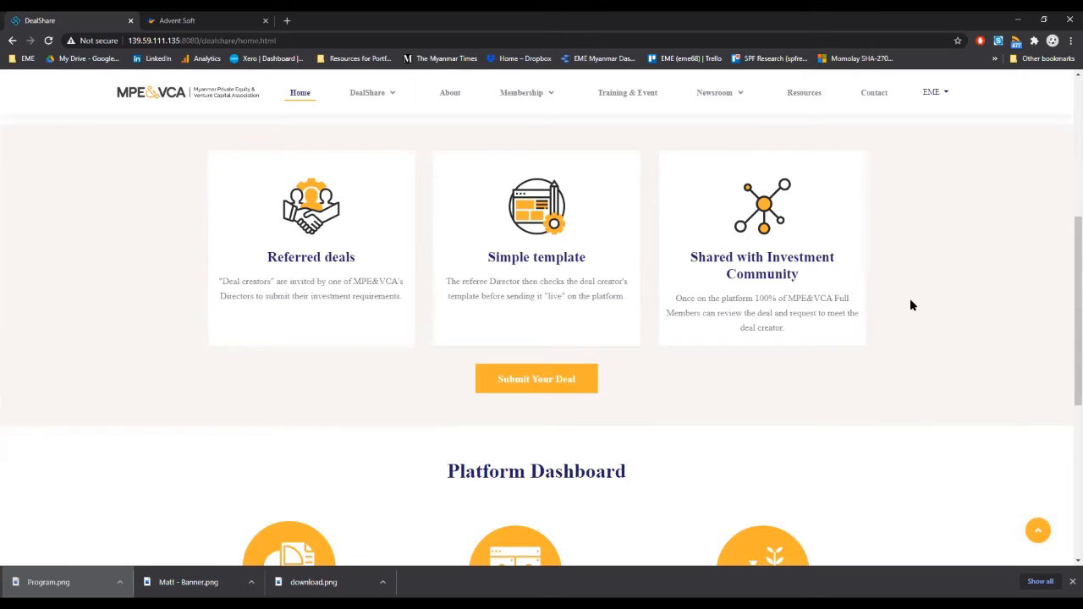
{"action": "left_click", "coordinate": [528, 386]}
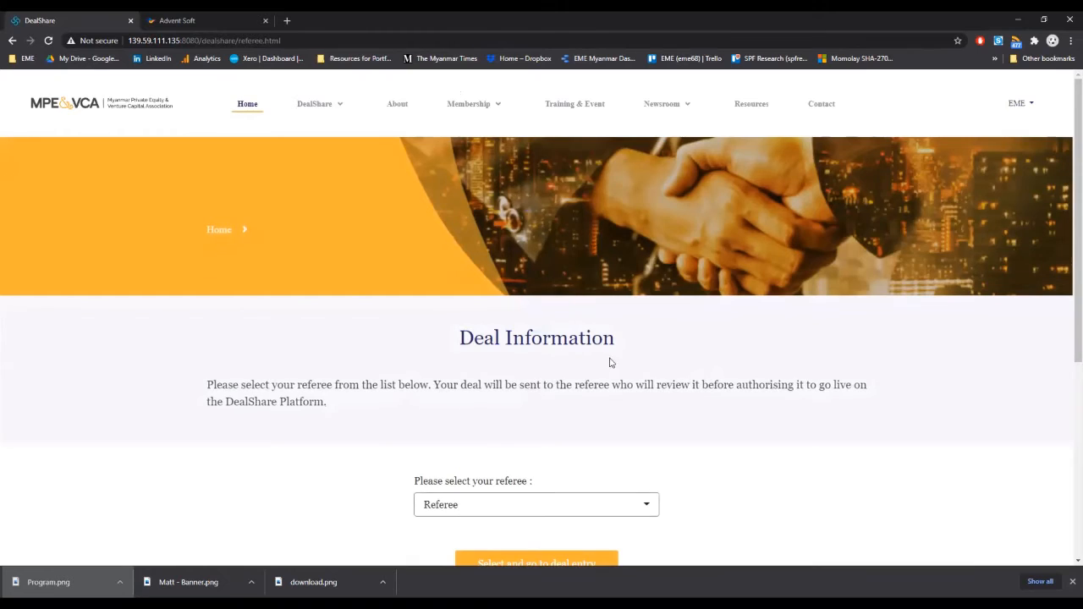
{"action": "scroll", "coordinate": [606, 364], "scroll_direction": "down", "scroll_amount": 3}
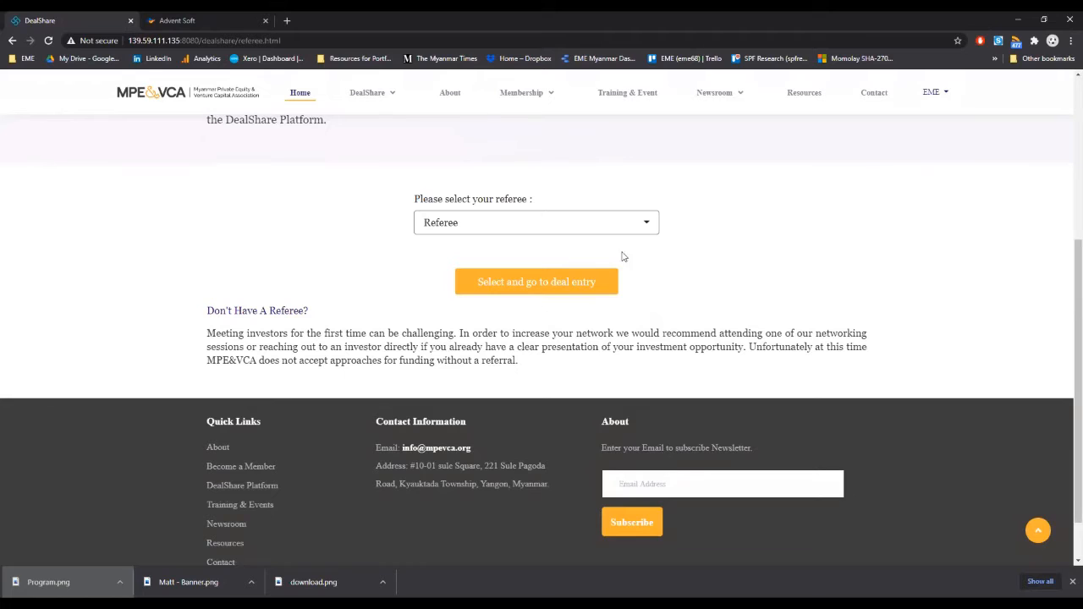
{"action": "left_click", "coordinate": [645, 223]}
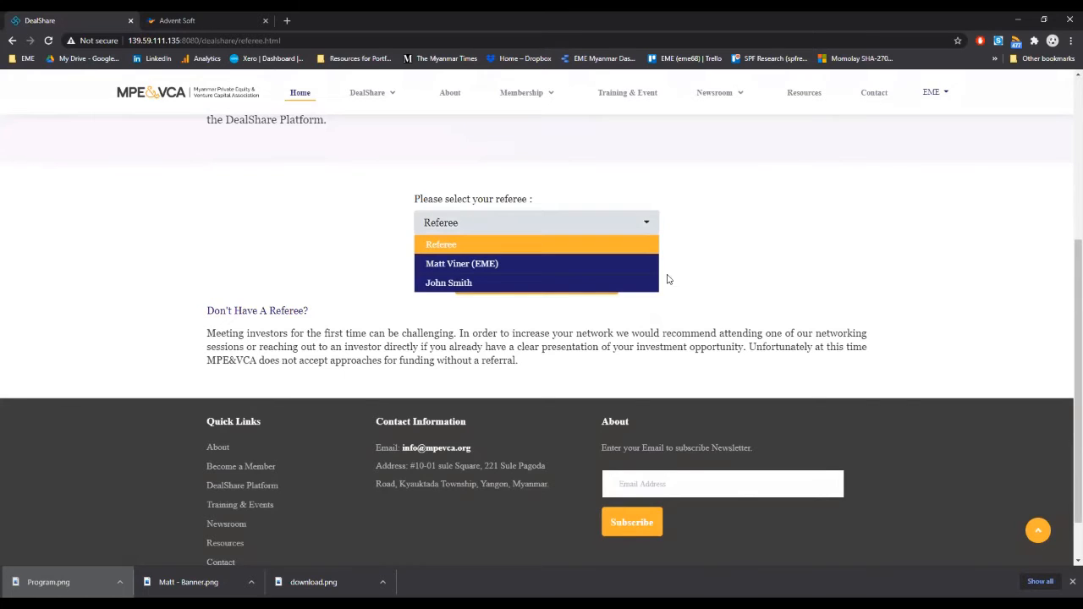
{"action": "left_click", "coordinate": [467, 267]}
{"action": "left_click", "coordinate": [531, 292]}
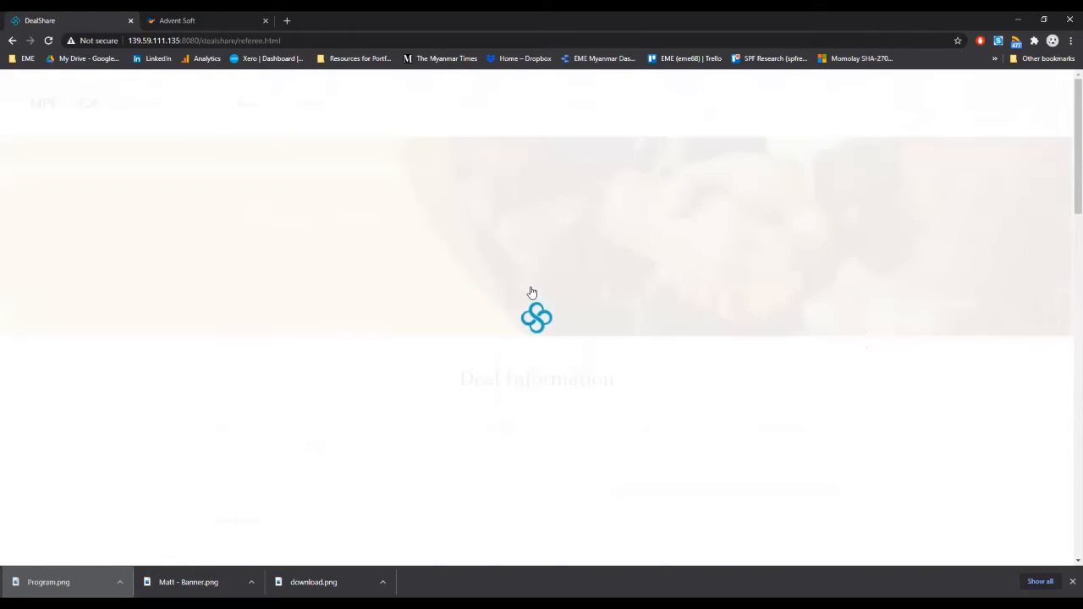
Step: Enter the company name "Matt's Startup", the promoter's full name and the project name "Startup Expansion" in the deal overview
{"action": "scroll", "coordinate": [546, 267], "scroll_direction": "down", "scroll_amount": 3}
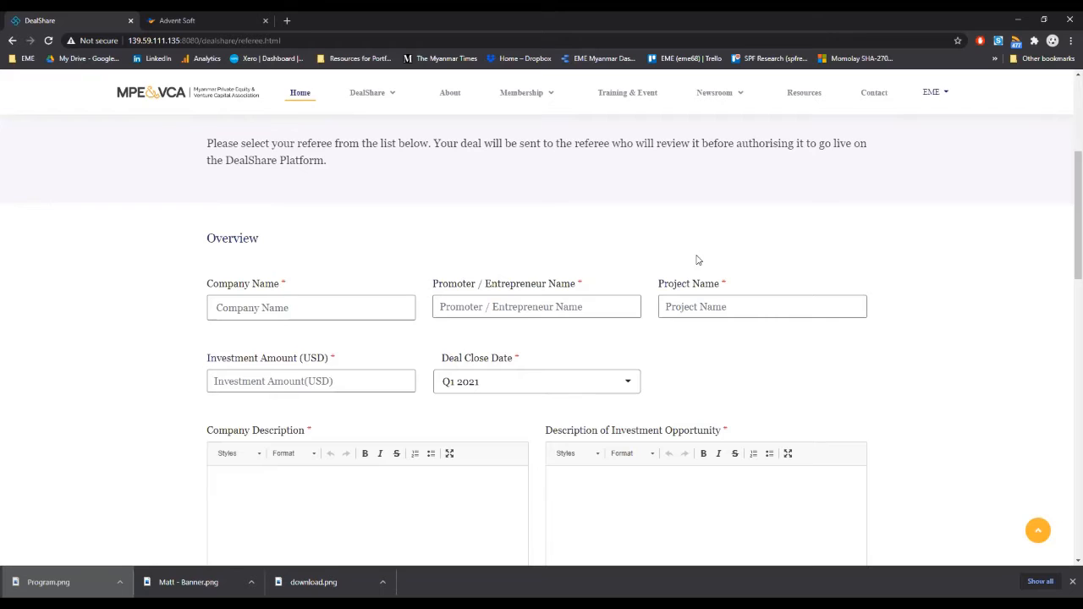
{"action": "left_click", "coordinate": [366, 310]}
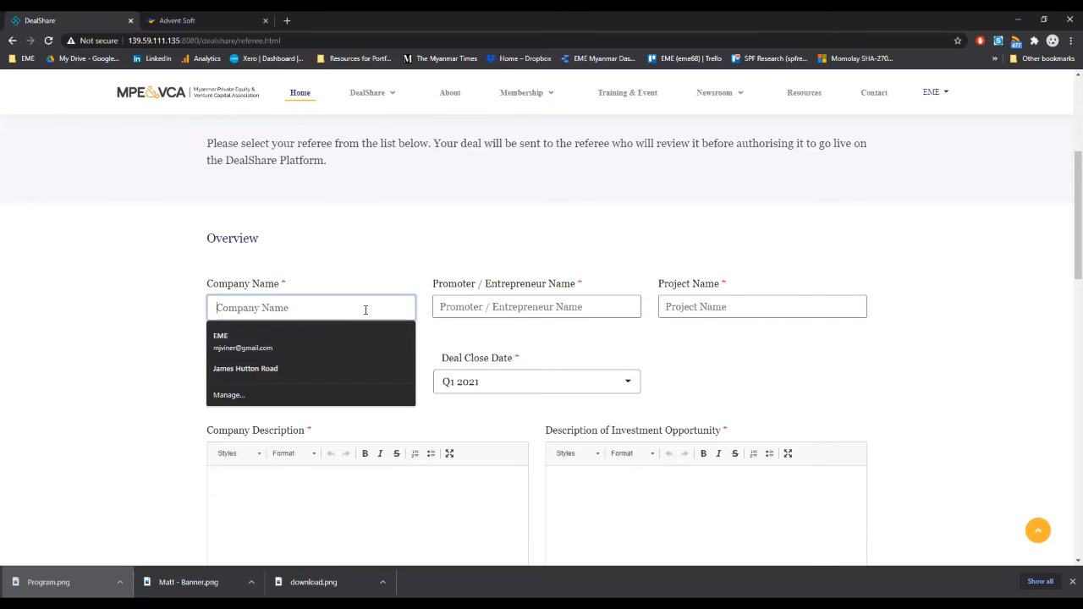
{"action": "type", "text": "Matt's Startup"}
{"action": "key", "text": "Tab"}
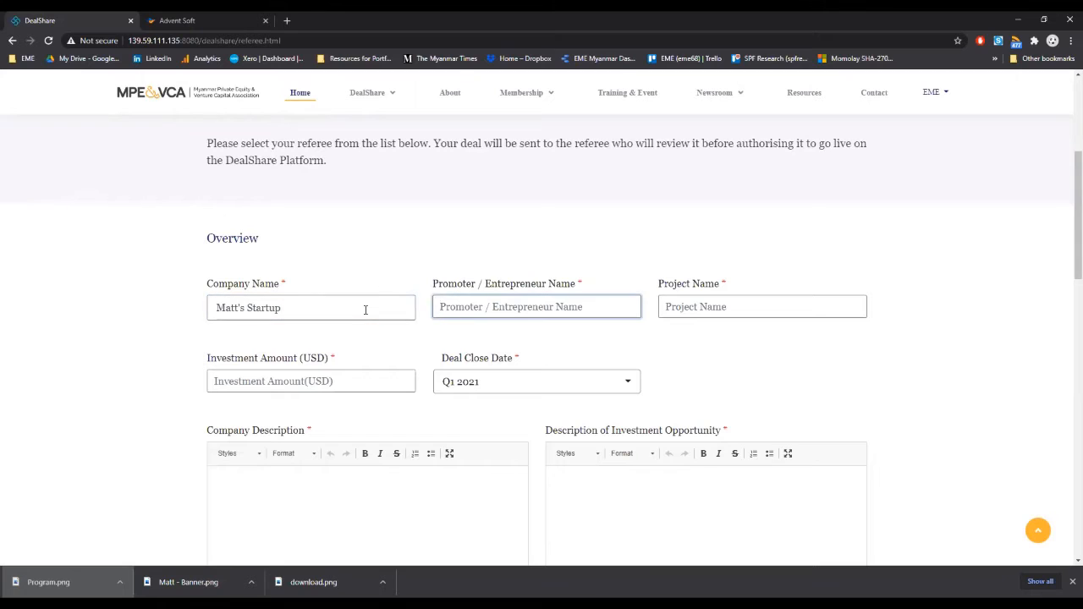
{"action": "key", "text": "Tab"}
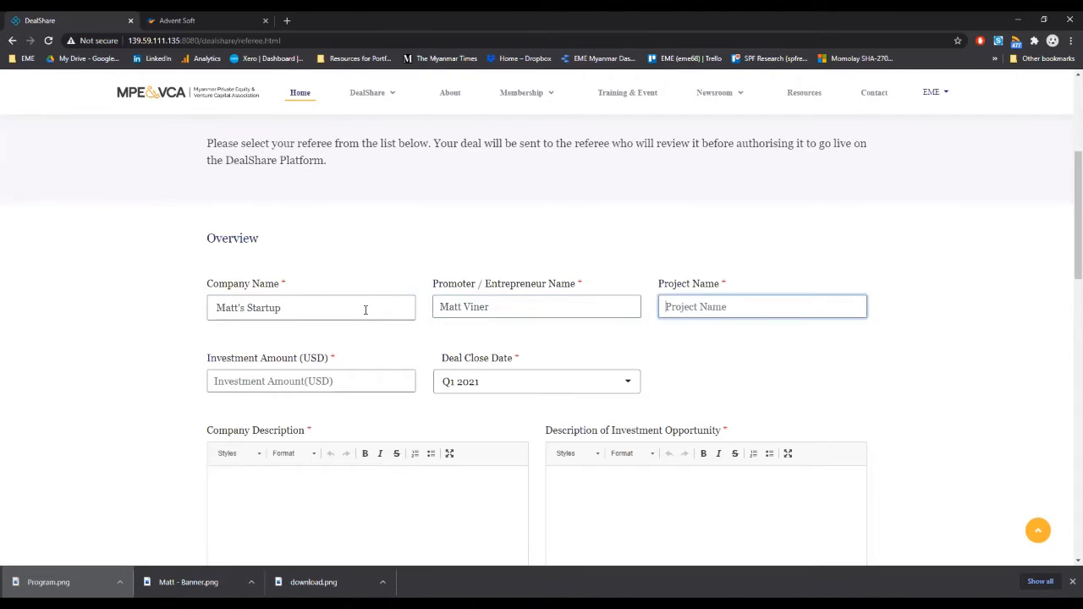
{"action": "type", "text": "Startup Expansion"}
{"action": "key", "text": "Tab"}
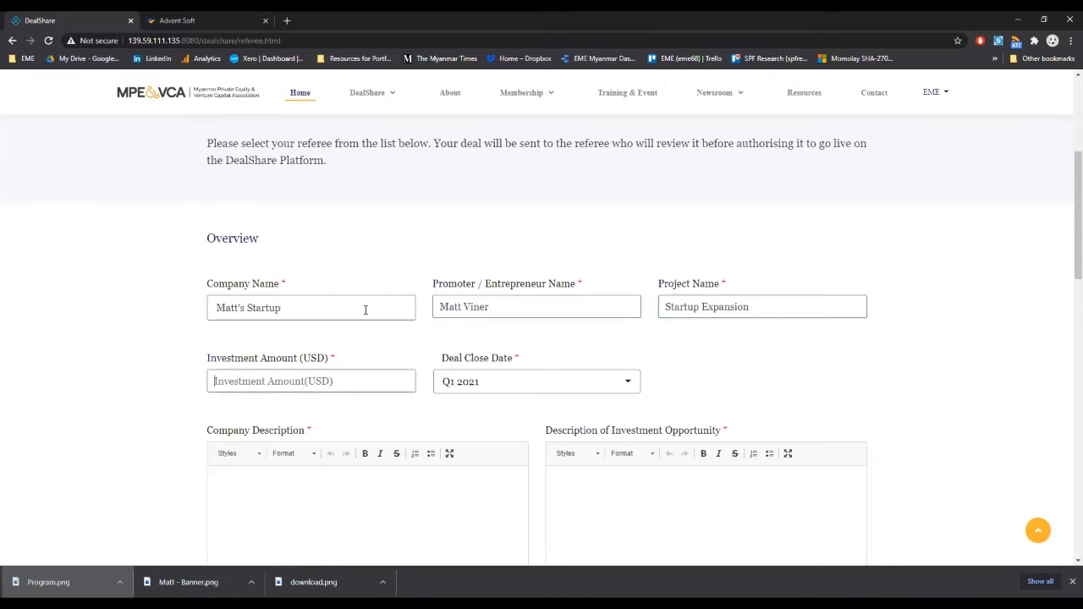
Step: Set the investment amount to 150000 USD and the deal close date to Q3 2021
{"action": "type", "text": "150000"}
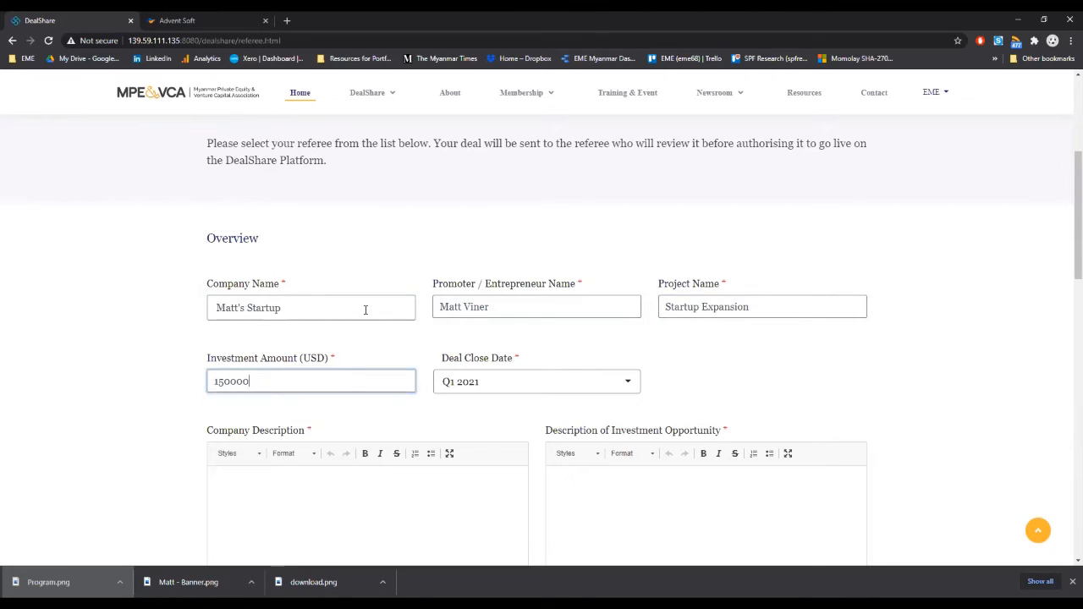
{"action": "key", "text": "Tab"}
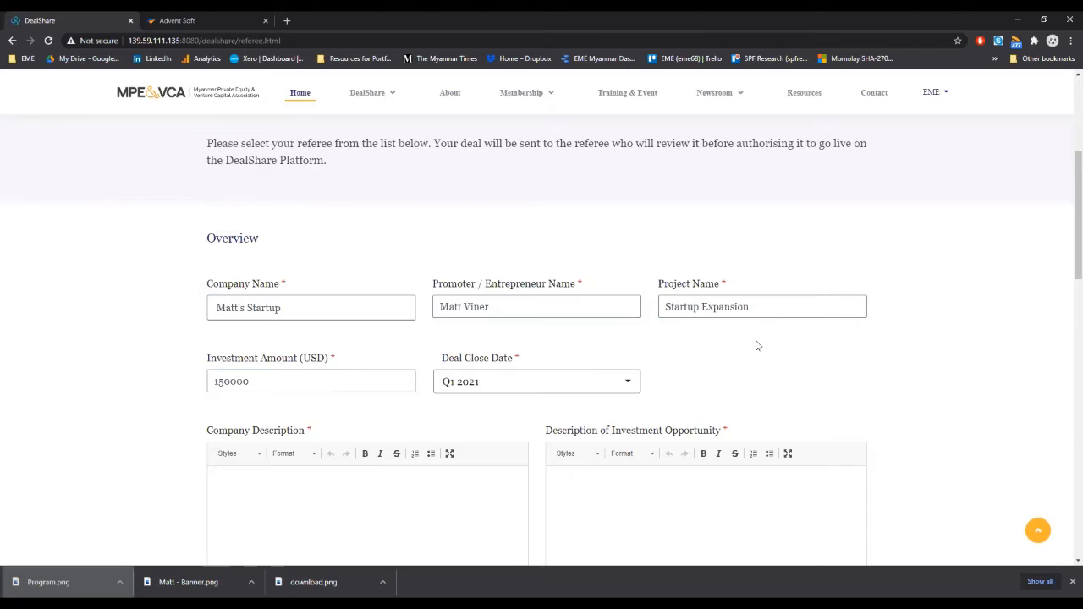
{"action": "left_click", "coordinate": [631, 385]}
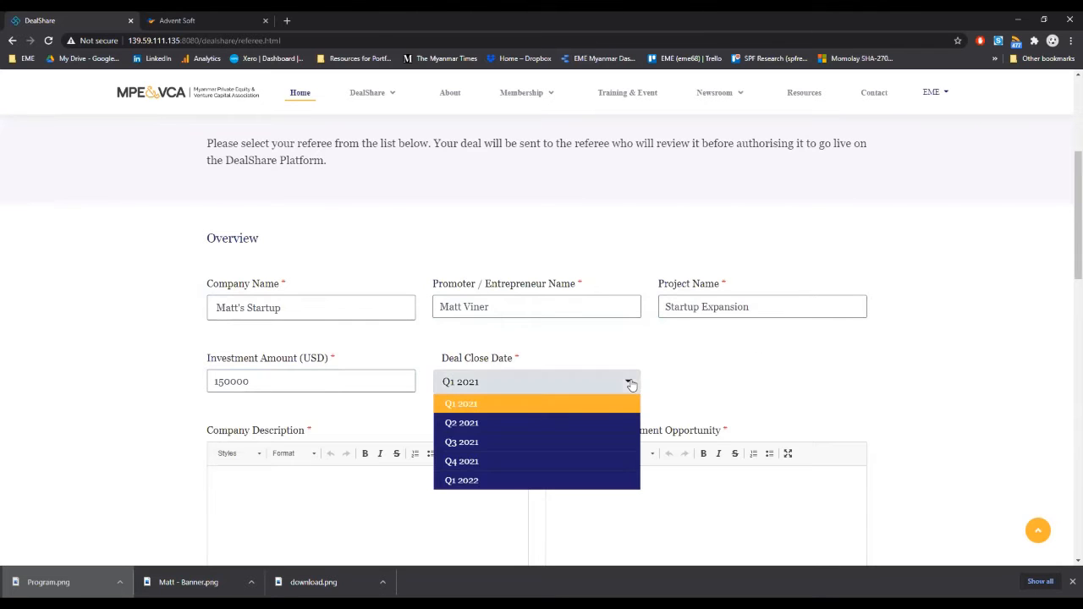
{"action": "left_click", "coordinate": [579, 442]}
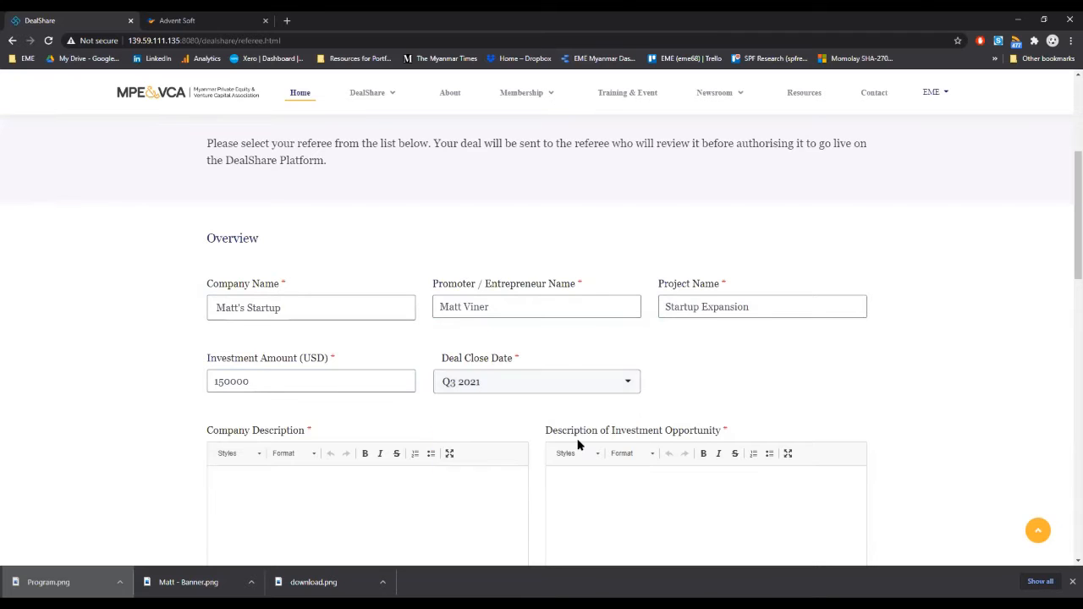
Step: Write the company description "Matt's startup is a great company that interesting things!"
{"action": "left_click", "coordinate": [412, 498]}
{"action": "scroll", "coordinate": [413, 494], "scroll_direction": "down", "scroll_amount": 3}
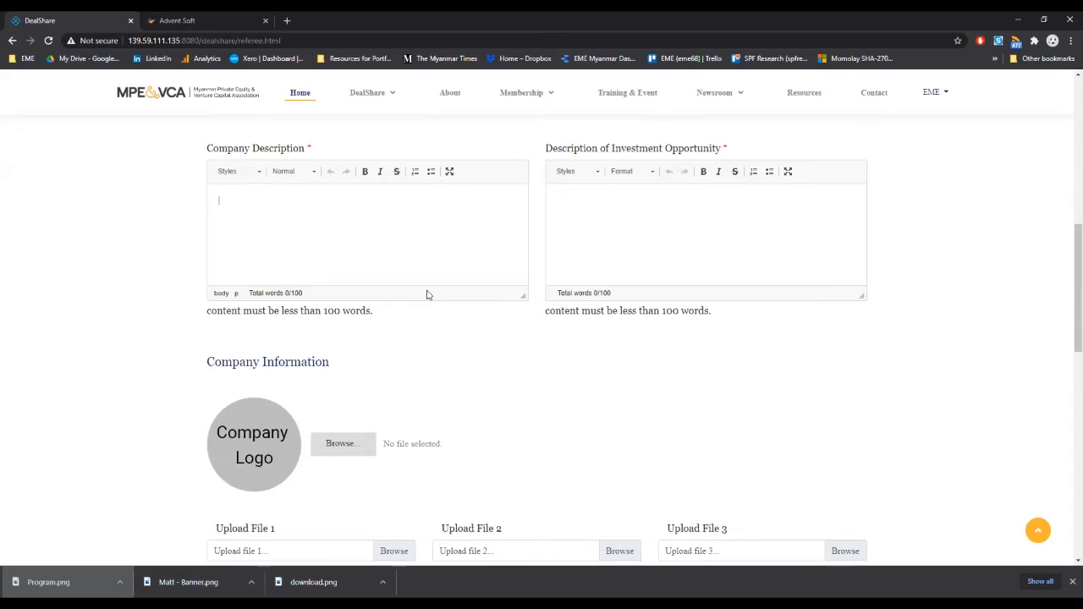
{"action": "type", "text": "Matt's startup is a great company that interesting things!"}
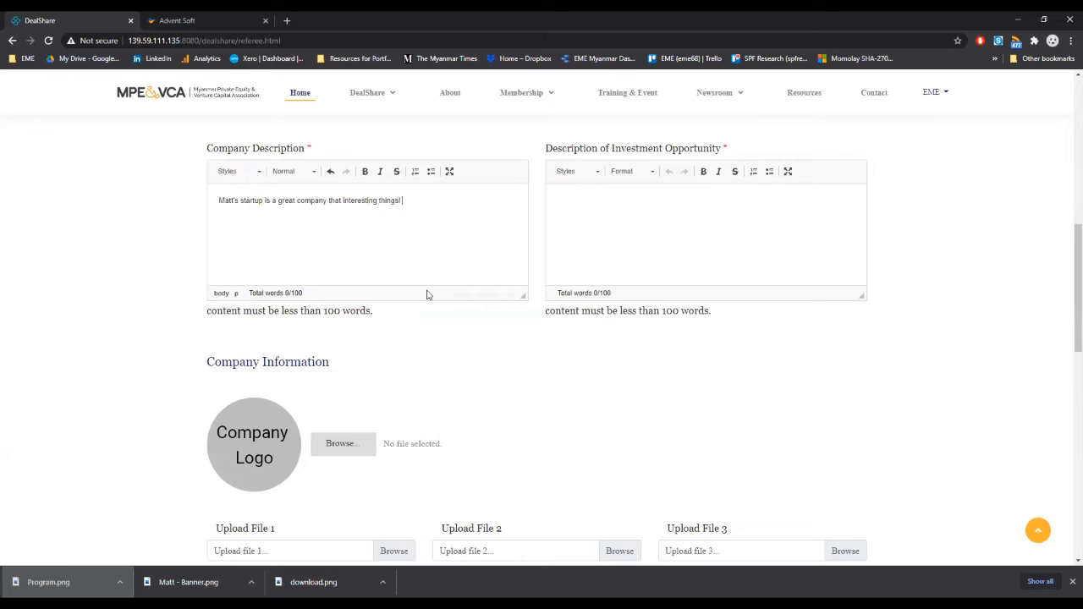
Step: Describe the investment opportunity as "To help scale to the new level by engaging with more clients"
{"action": "key", "text": "Tab"}
{"action": "type", "text": "To help s"}
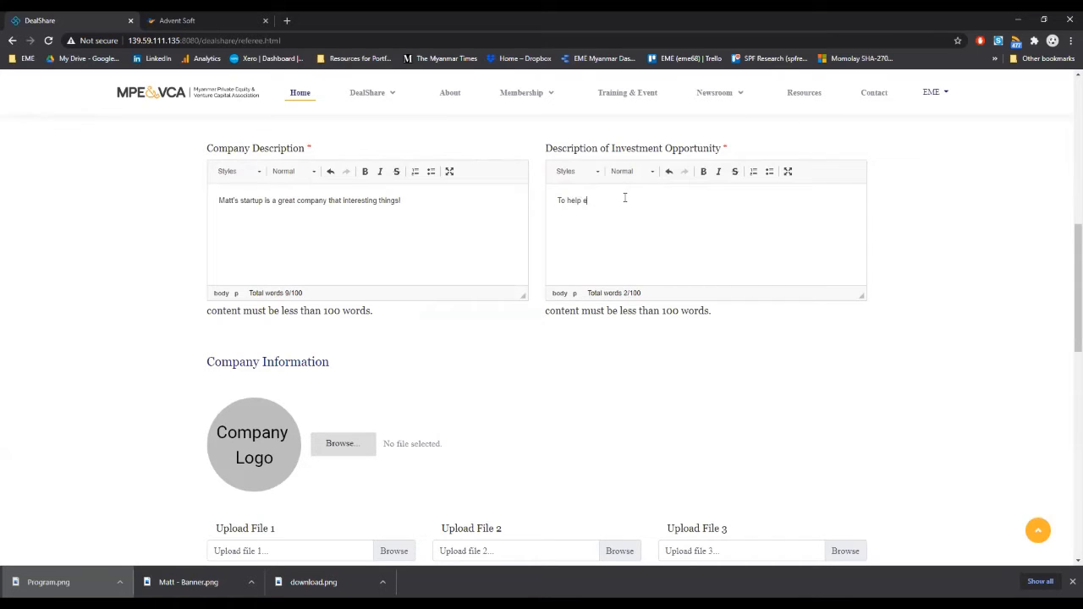
{"action": "type", "text": "cale to the new level by engaging with more clients"}
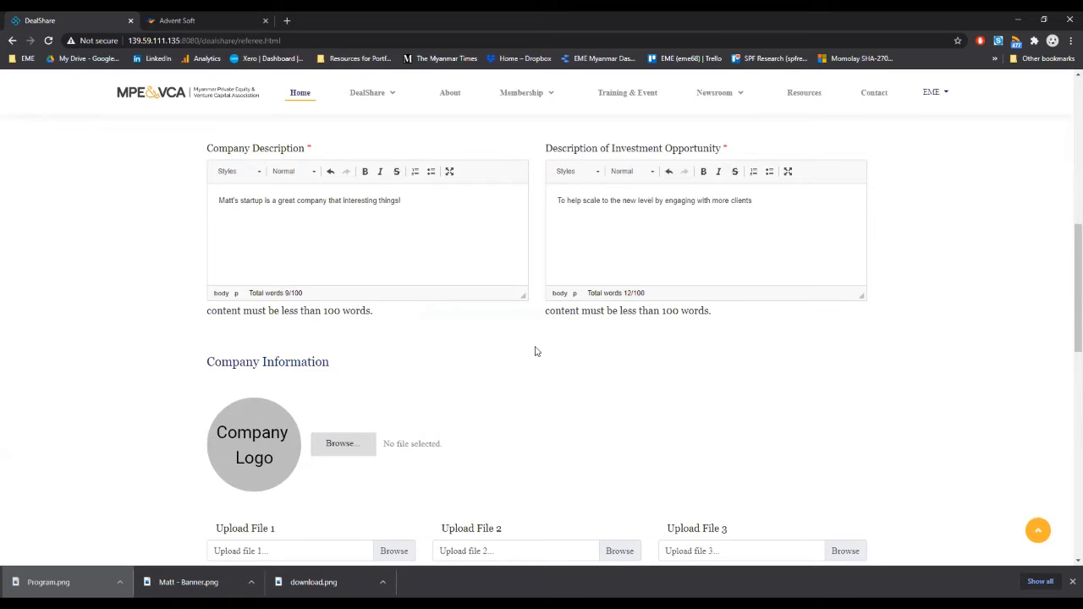
Step: Upload the image file "download" from the Desktop folder as the company logo
{"action": "scroll", "coordinate": [547, 368], "scroll_direction": "down", "scroll_amount": 3}
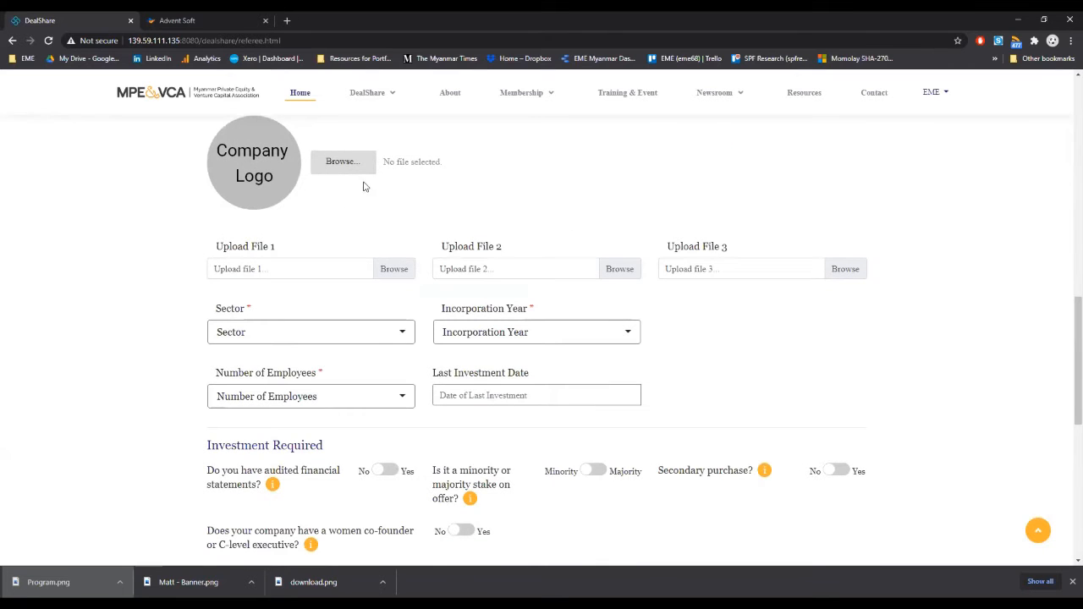
{"action": "left_click", "coordinate": [343, 163]}
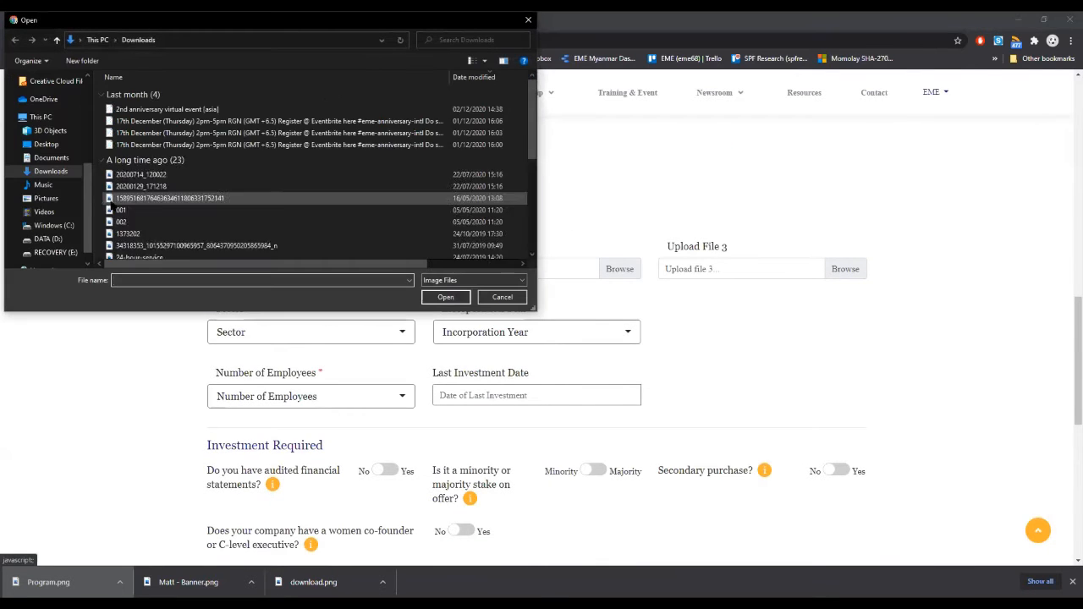
{"action": "left_click", "coordinate": [46, 145]}
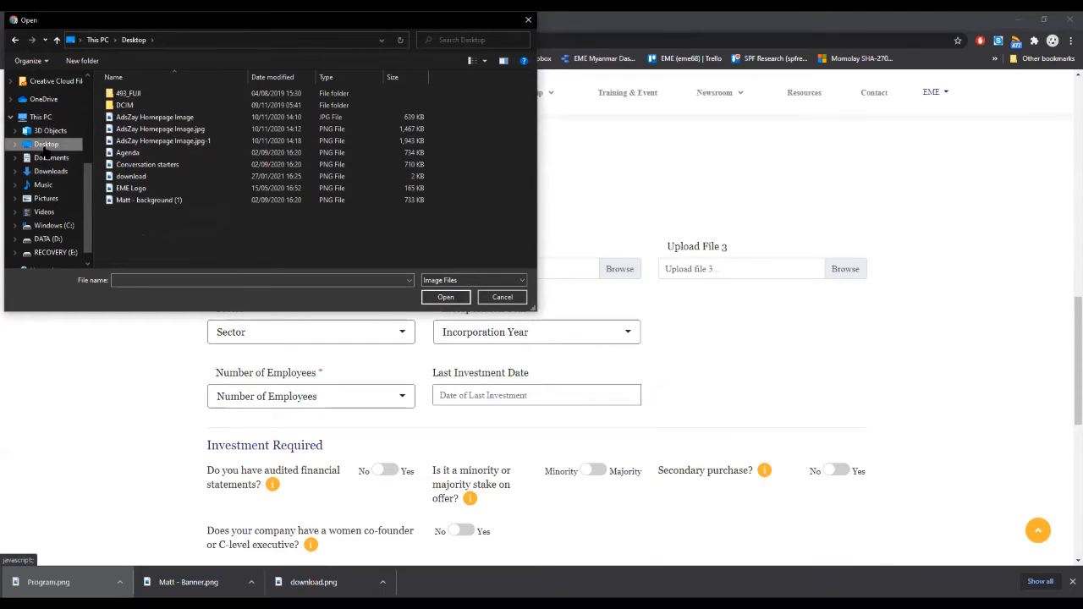
{"action": "left_click", "coordinate": [114, 177]}
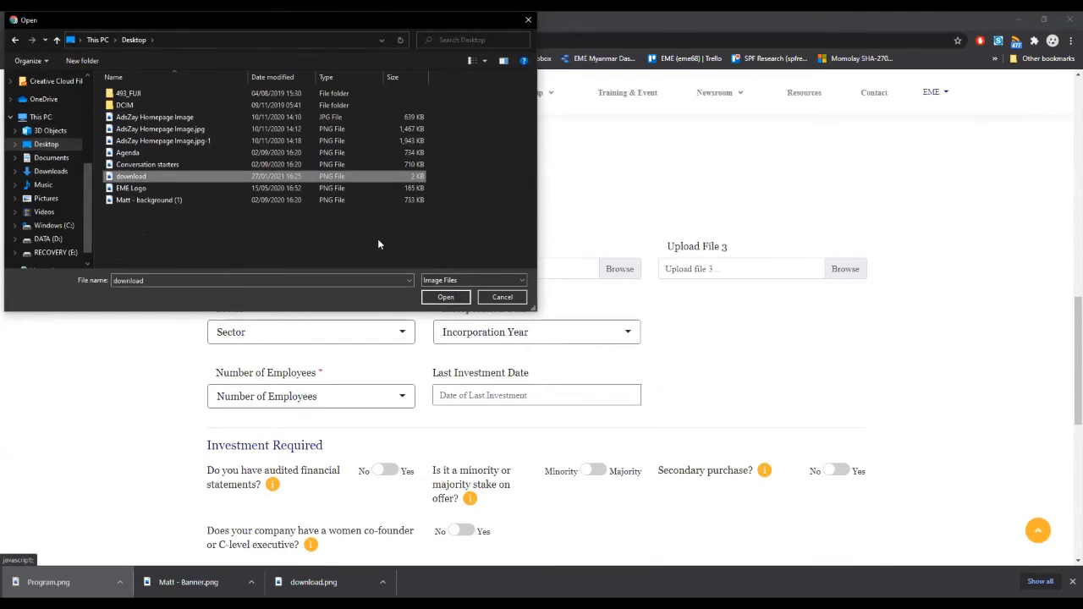
{"action": "left_click", "coordinate": [443, 297]}
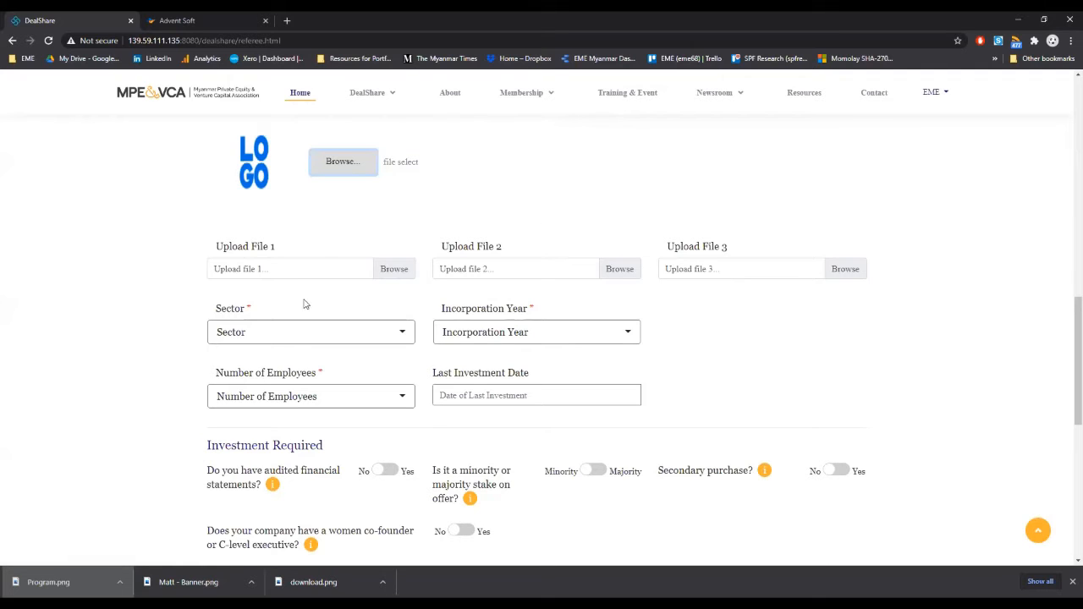
Step: Set the company information to sector Banking, incorporation year 2019 and 0-9 employees
{"action": "left_click", "coordinate": [403, 332]}
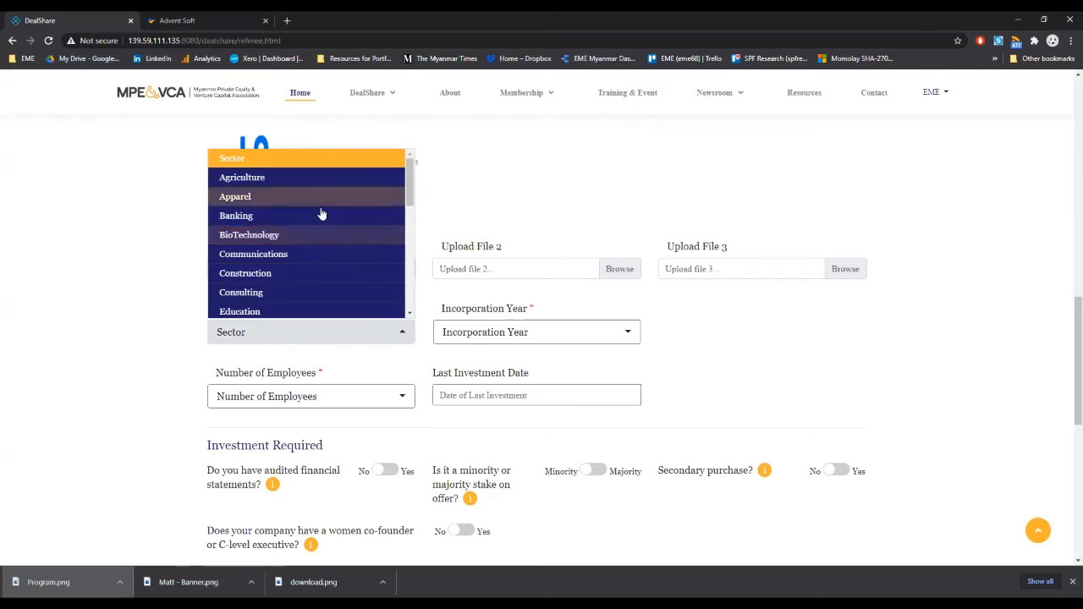
{"action": "left_click", "coordinate": [239, 216]}
{"action": "left_click", "coordinate": [594, 335]}
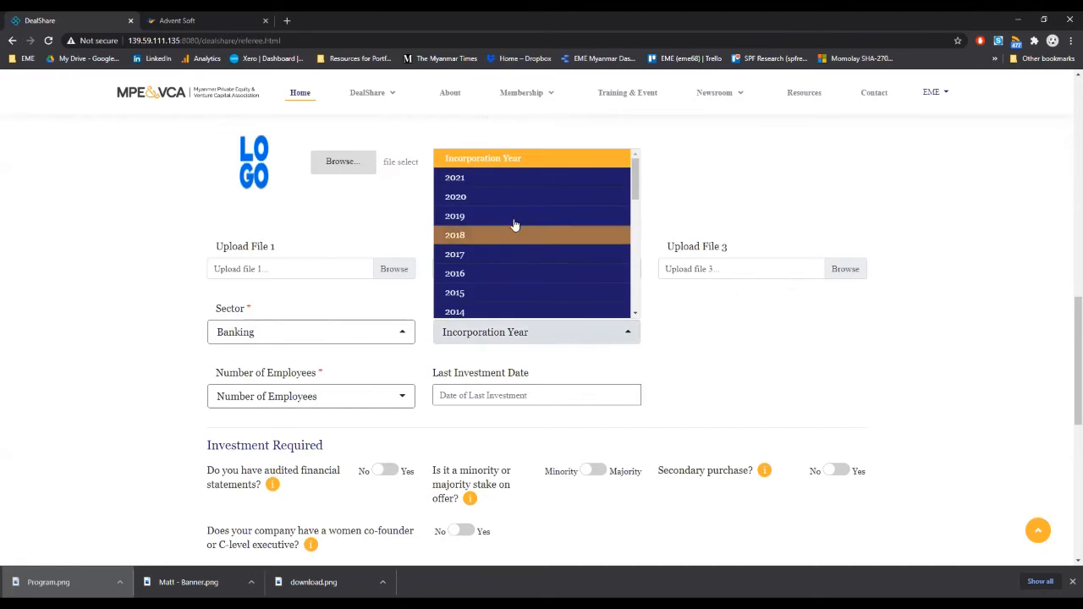
{"action": "left_click", "coordinate": [471, 217]}
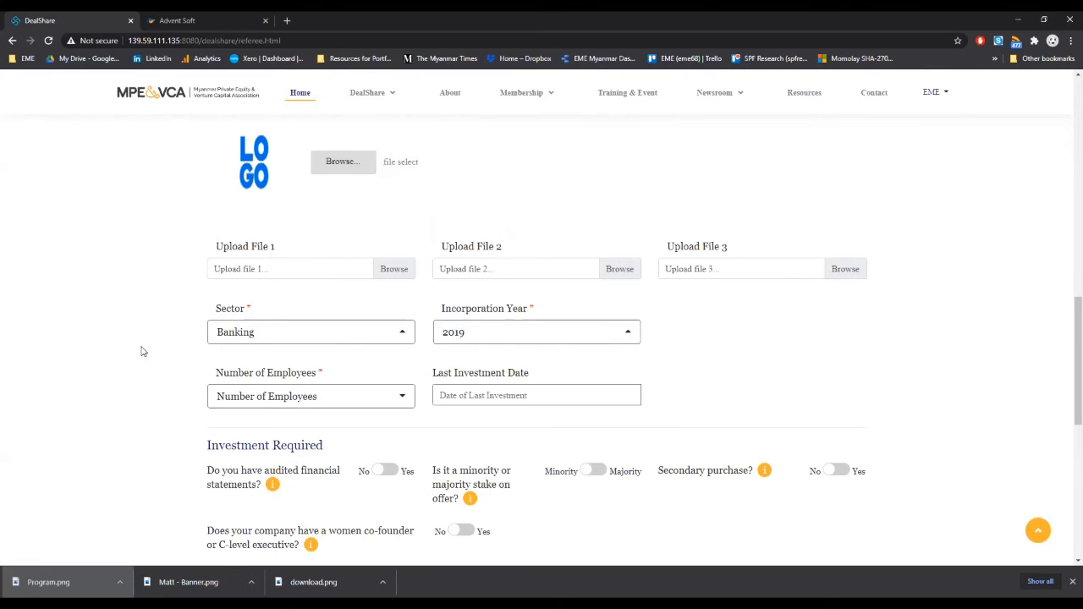
{"action": "left_click", "coordinate": [410, 404]}
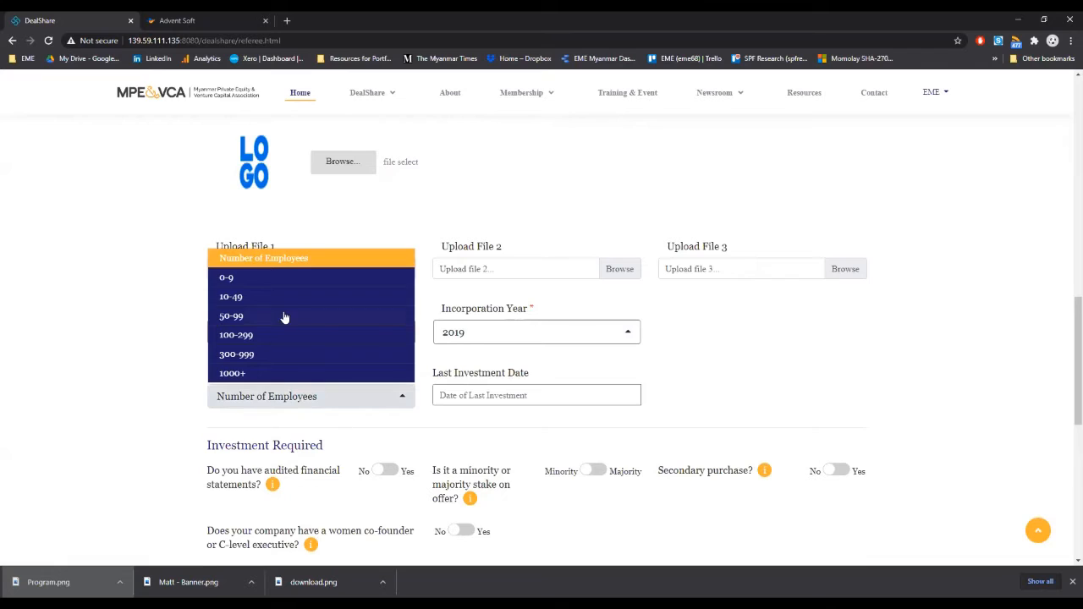
{"action": "left_click", "coordinate": [283, 284]}
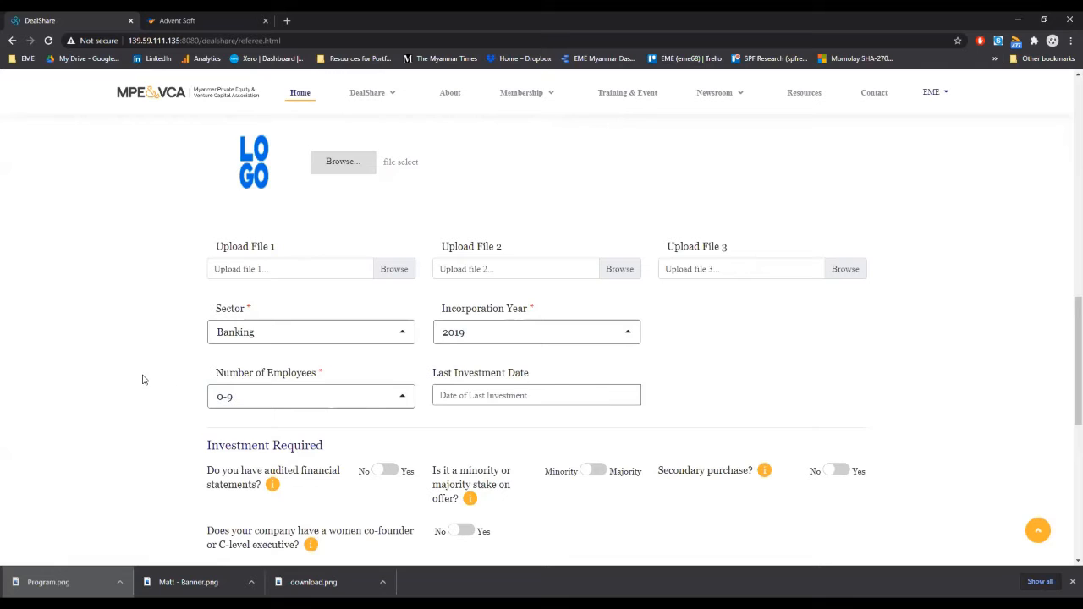
Step: Accept the statement that the data is correct and authorised, and fill in the contact e-mail and its confirmation
{"action": "scroll", "coordinate": [142, 326], "scroll_direction": "down", "scroll_amount": 3}
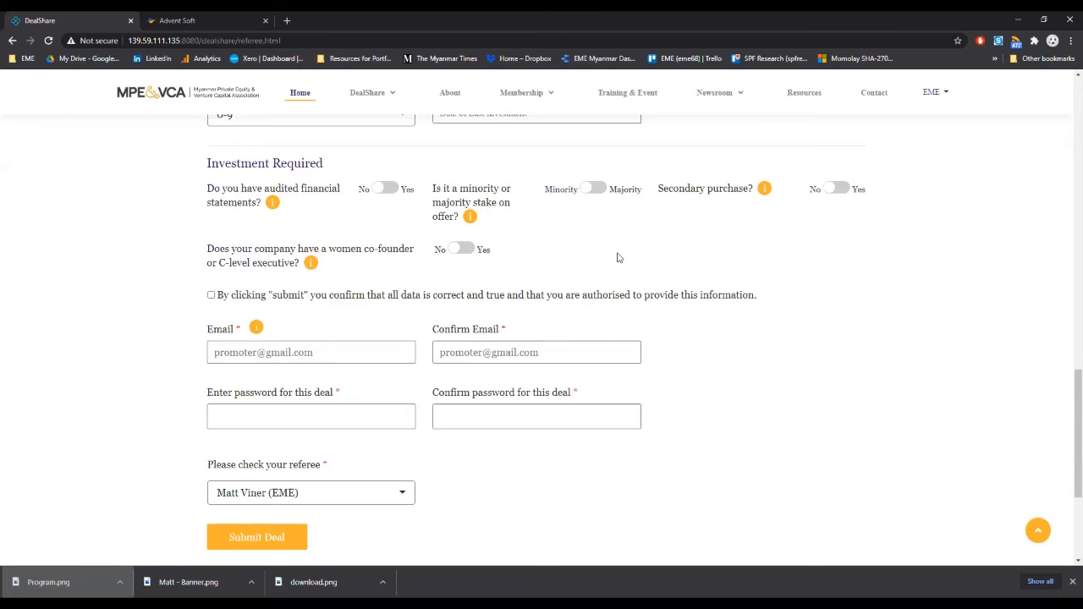
{"action": "left_click", "coordinate": [210, 295]}
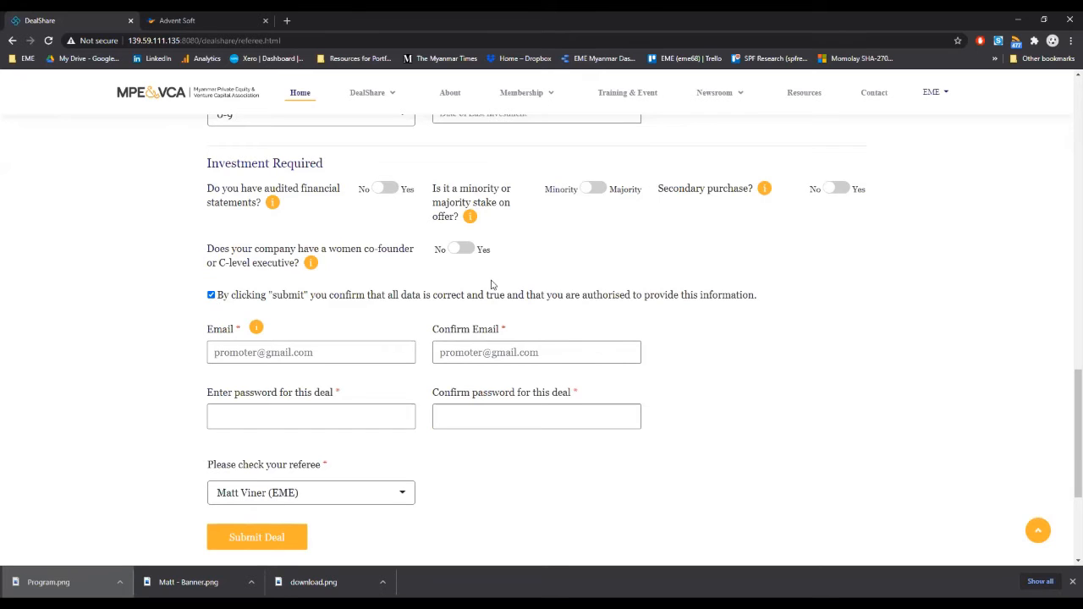
{"action": "left_click", "coordinate": [361, 356]}
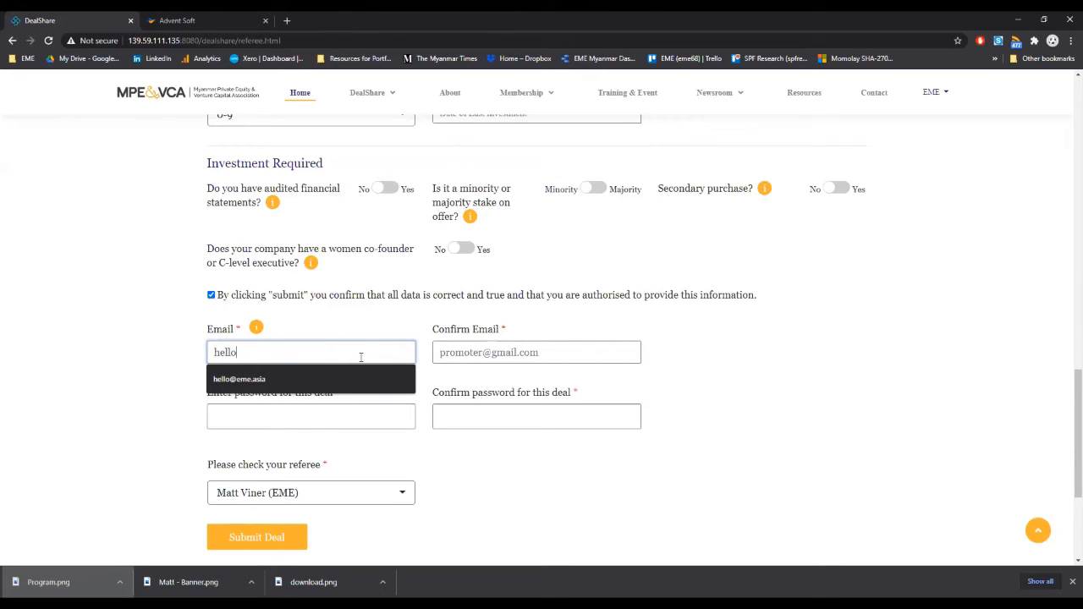
{"action": "key", "text": "Tab"}
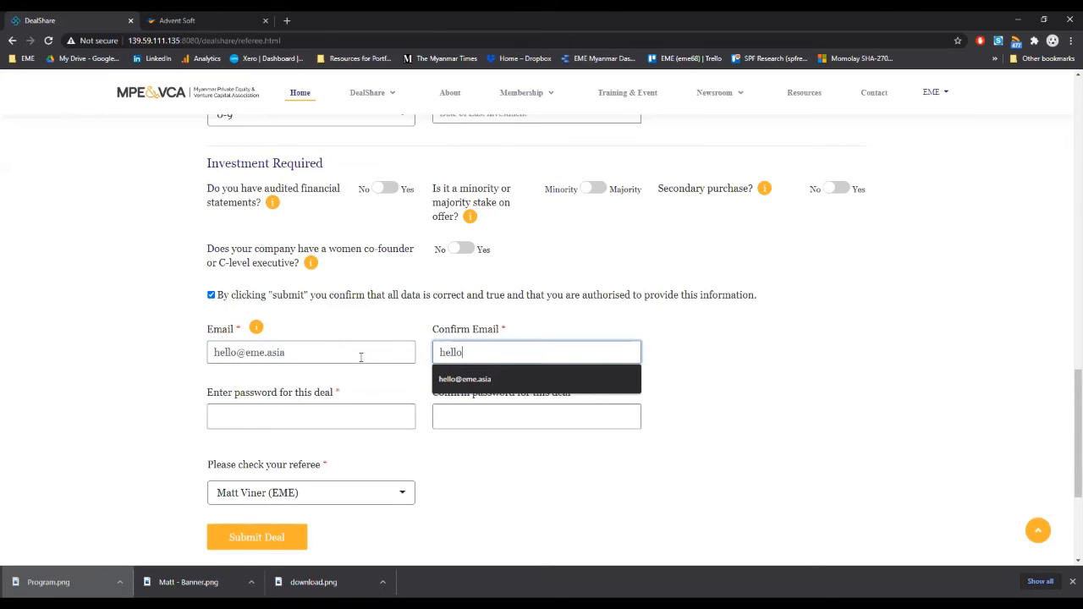
Step: Enter the password for this deal and repeat it in the confirmation field
{"action": "key", "text": "Tab"}
{"action": "type", "text": "******"}
{"action": "key", "text": "Tab"}
{"action": "type", "text": "******"}
{"action": "key", "text": "Tab"}
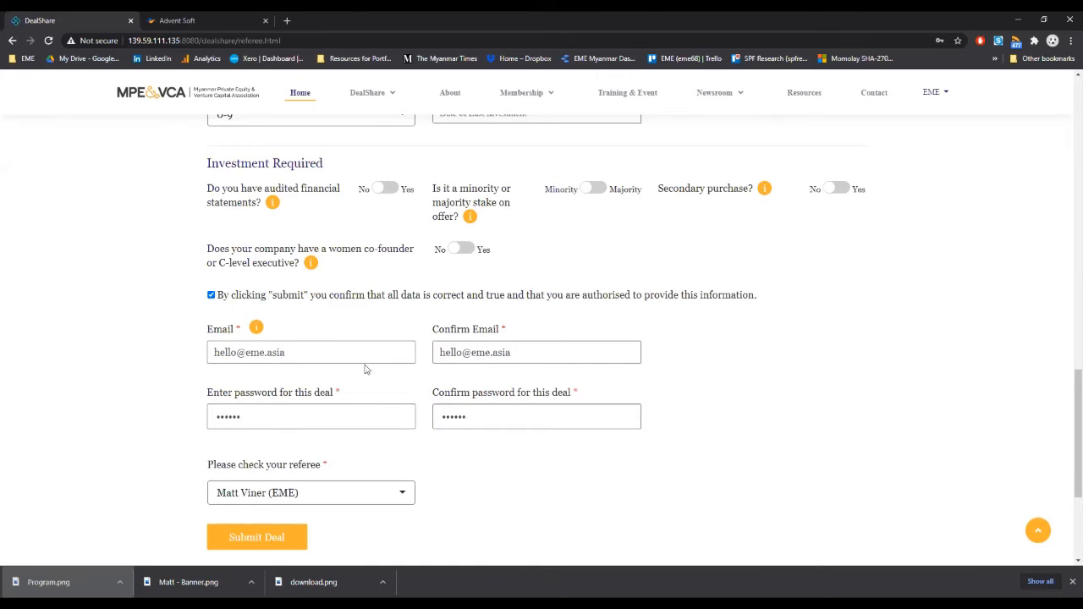
Step: Submit the deal for review, acknowledge the confirmation and dismiss the browser's password warning on the deal login page
{"action": "left_click", "coordinate": [274, 540]}
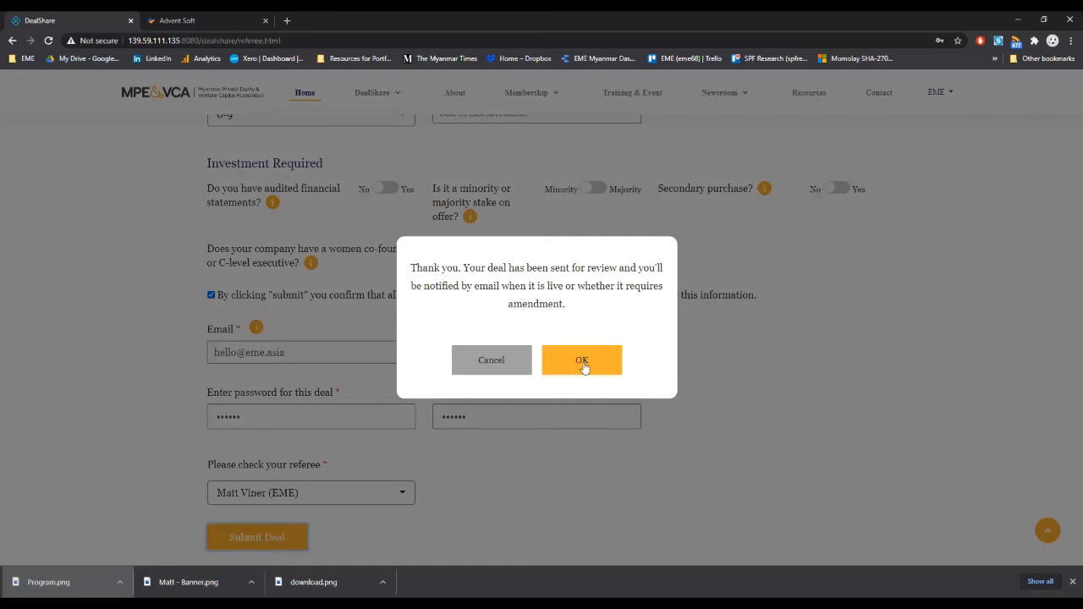
{"action": "left_click", "coordinate": [582, 361]}
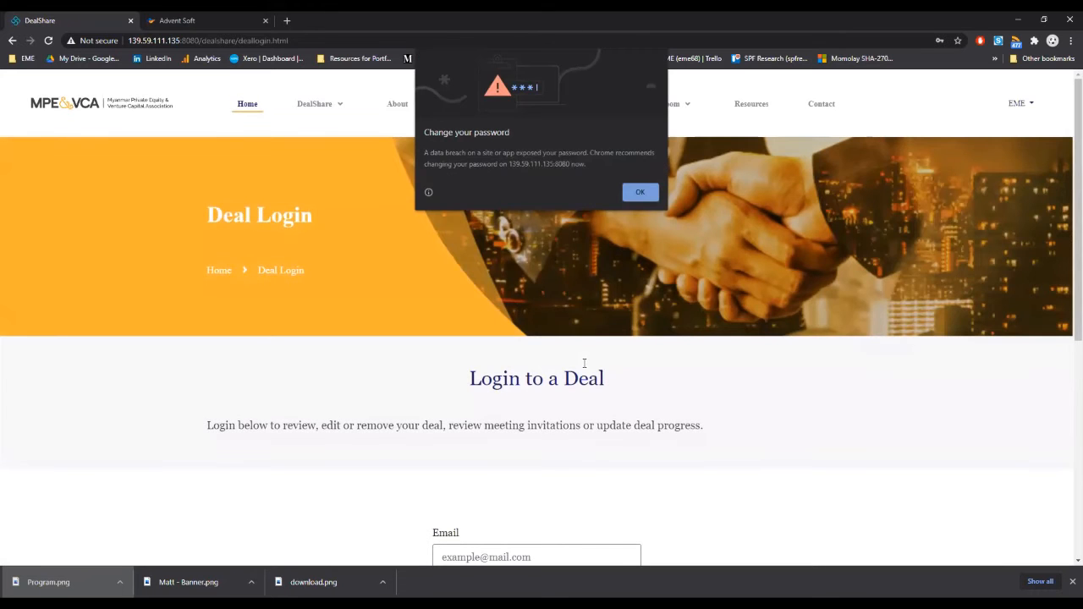
{"action": "left_click", "coordinate": [637, 193]}
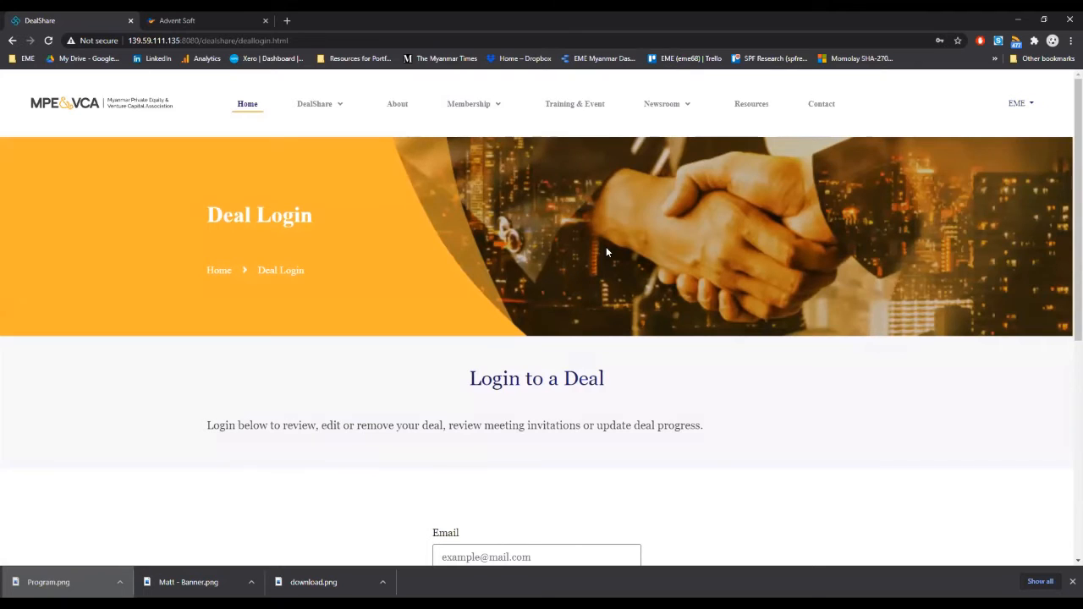
{"action": "scroll", "coordinate": [606, 247], "scroll_direction": "down", "scroll_amount": 3}
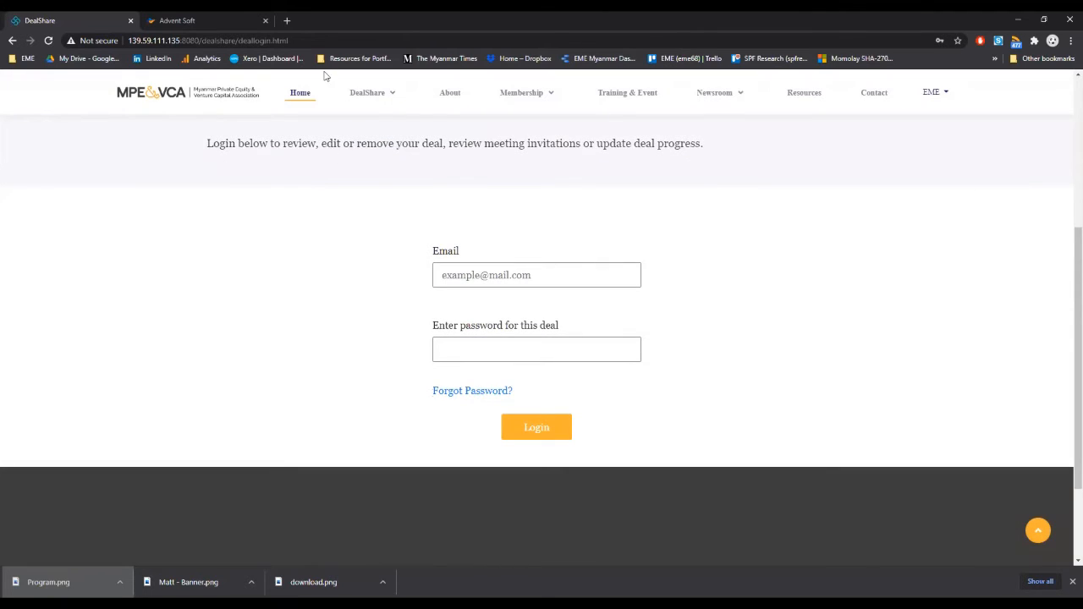